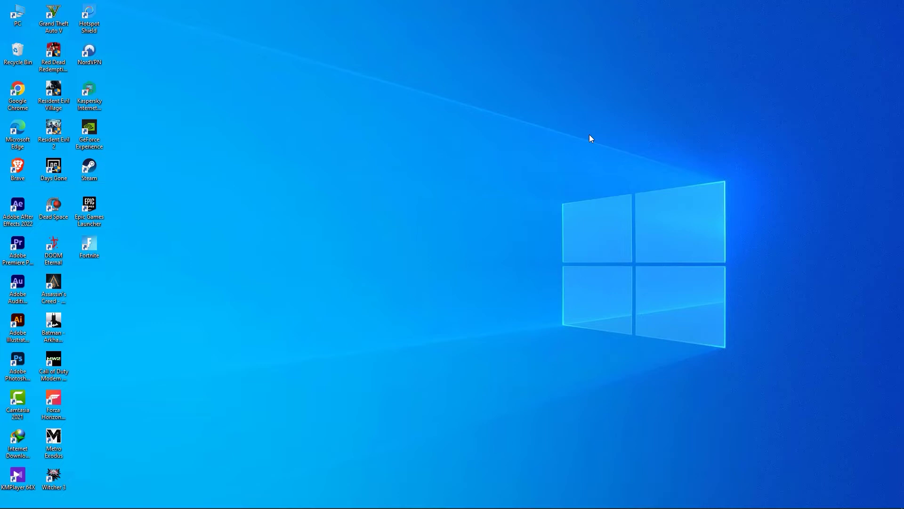
# Launch Brave and load blizzard.com.
pyautogui.doubleClick(18, 170)
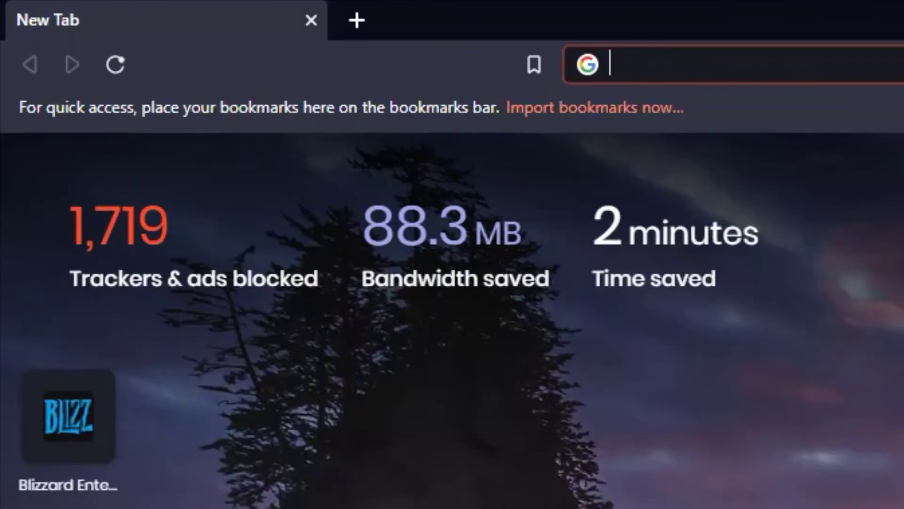
pyautogui.write('bl')
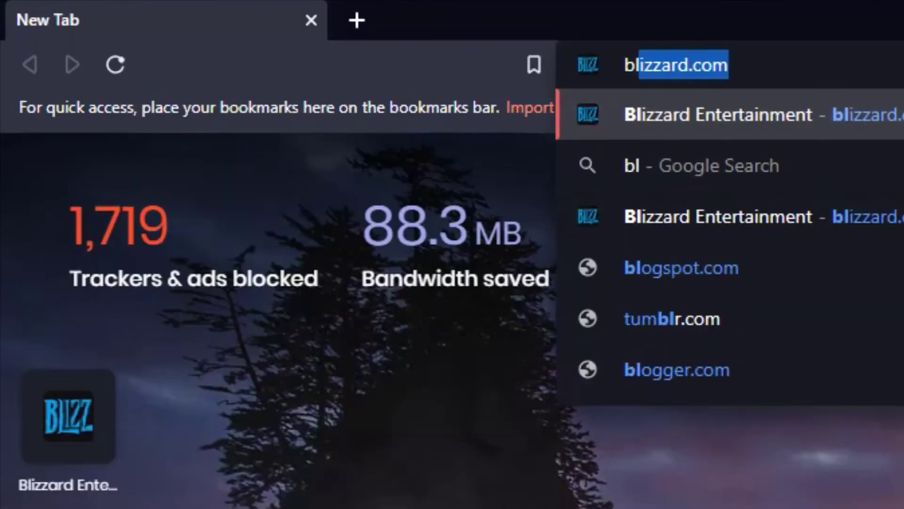
pyautogui.write('izzard')
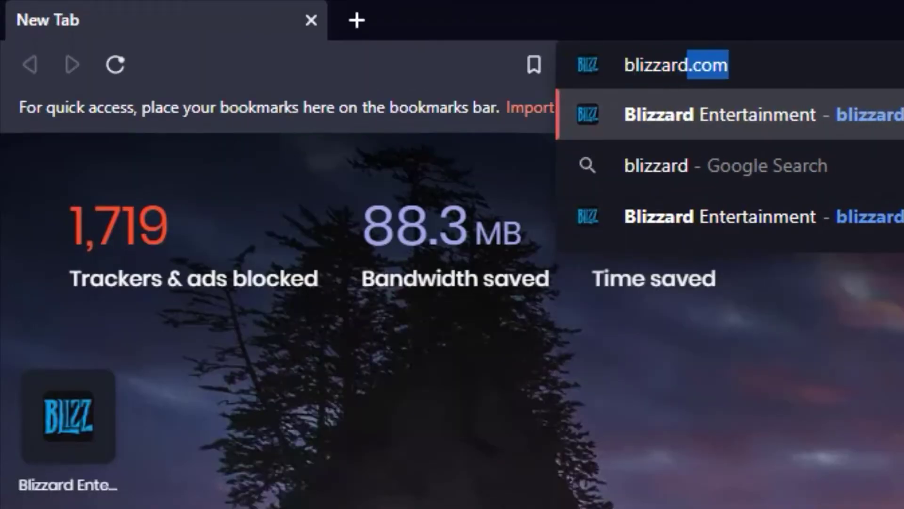
pyautogui.write('.com')
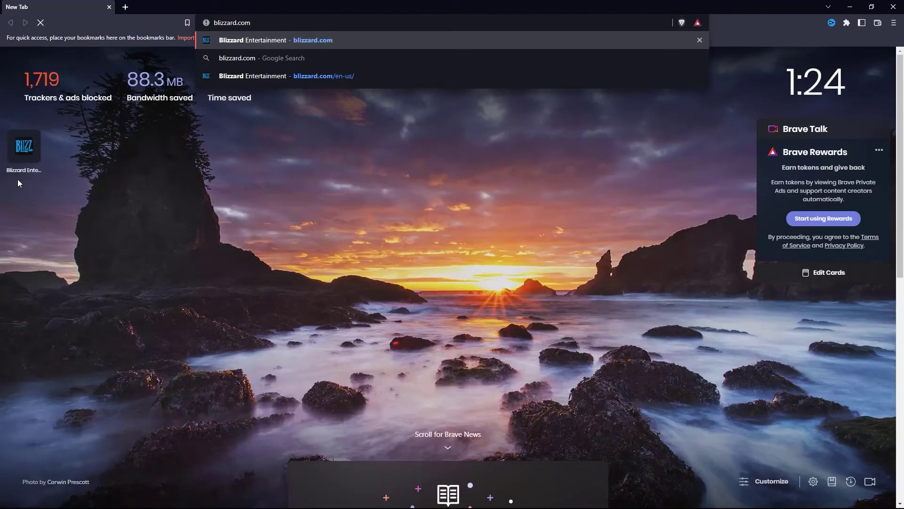
pyautogui.press('Return')
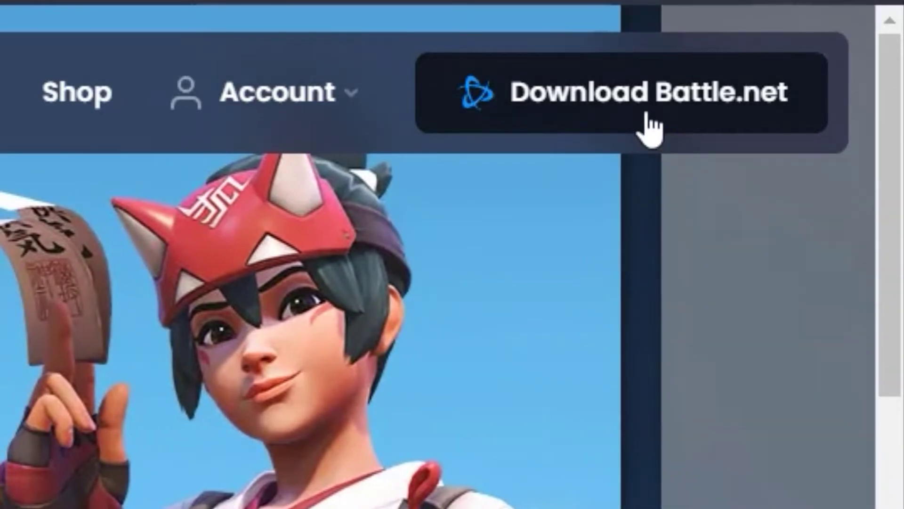
# Download Battle.net-Setup.exe from the site header and run it from the download bar.
pyautogui.click(652, 127)
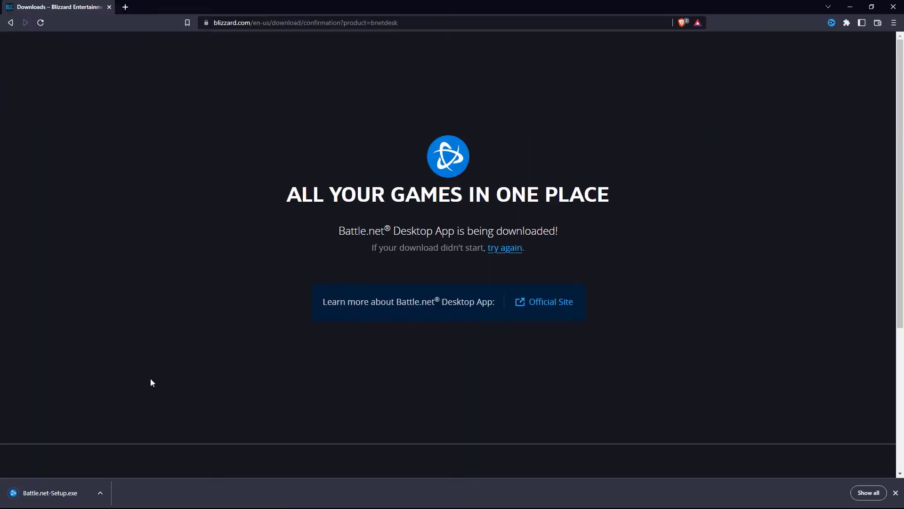
pyautogui.click(45, 502)
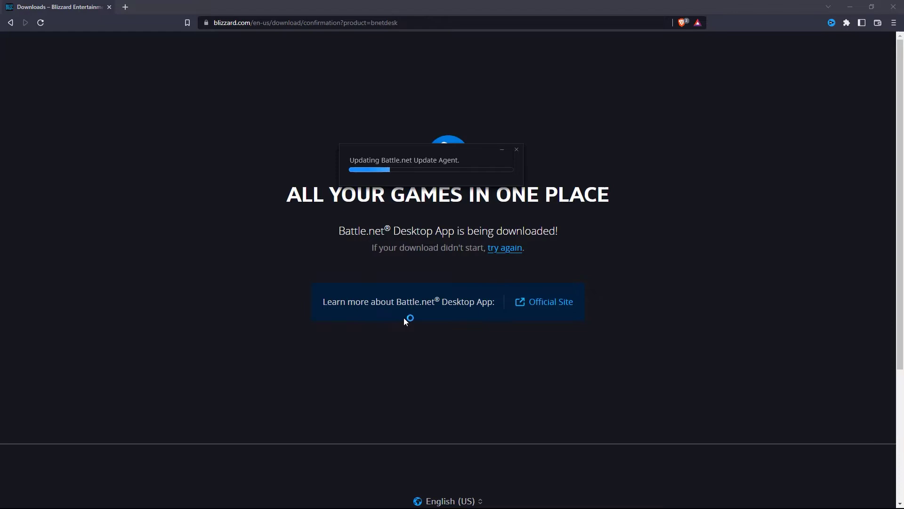
# Minimize Brave and accept the default Program Files location to install Battle.net.
pyautogui.click(850, 7)
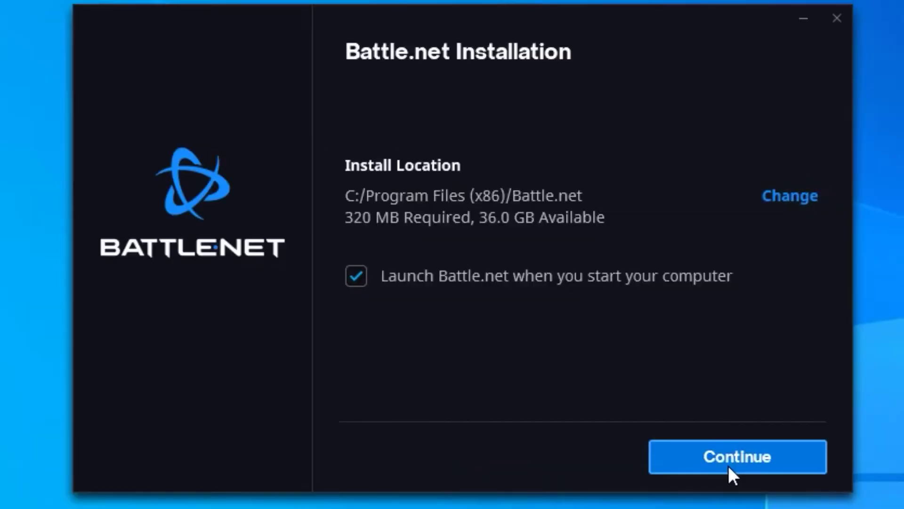
pyautogui.click(728, 466)
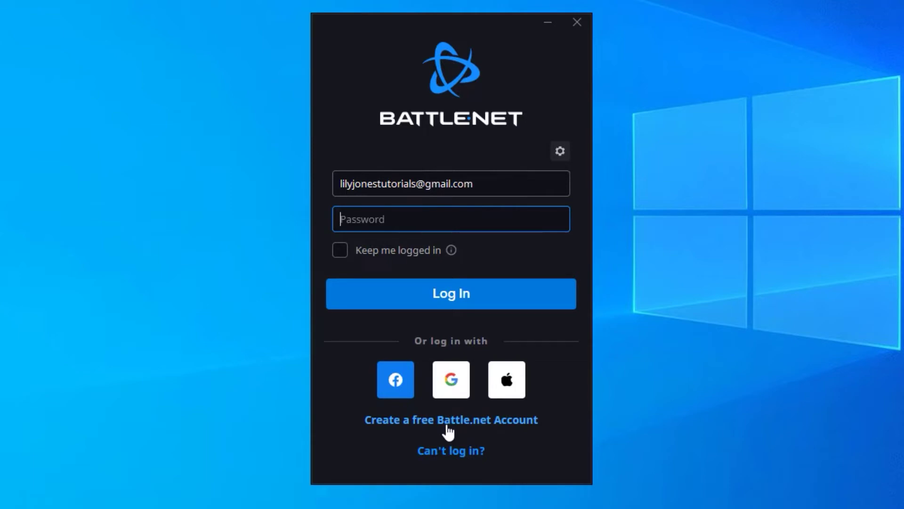
# Log in to Battle.net and close both What's New windows.
pyautogui.click(448, 297)
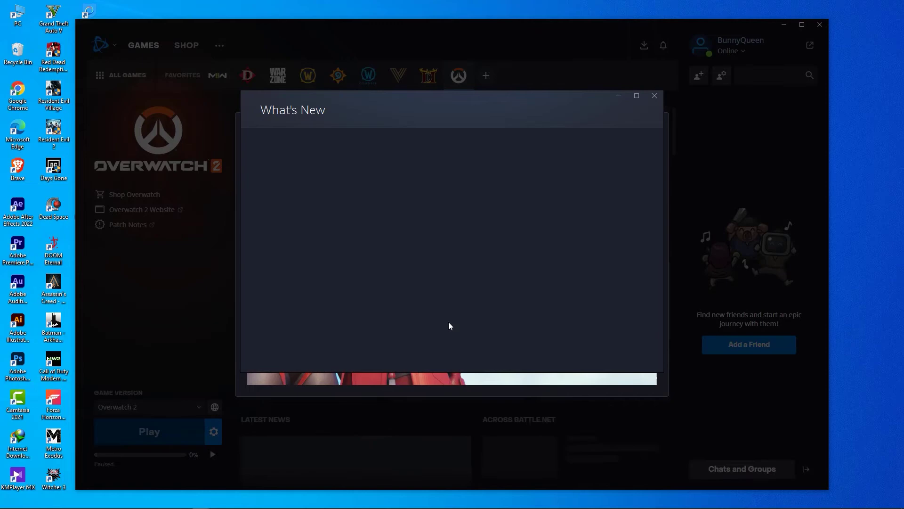
pyautogui.click(657, 94)
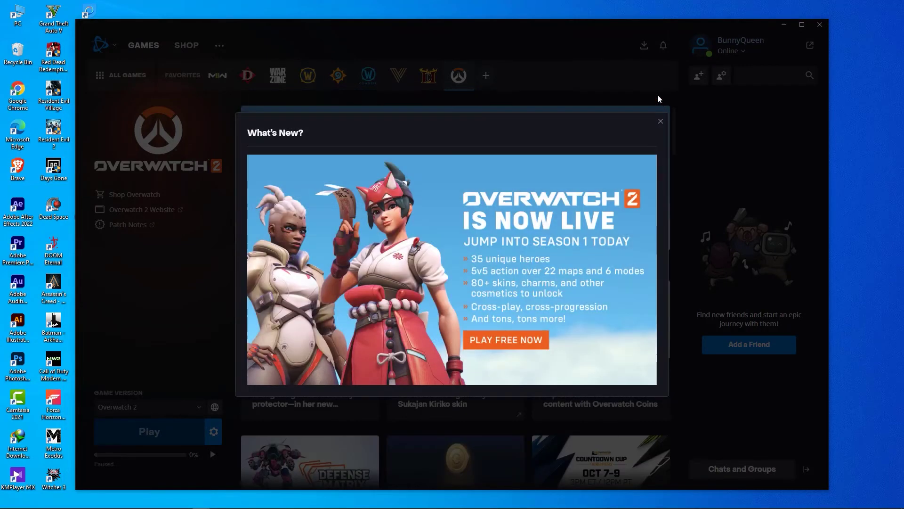
pyautogui.click(662, 124)
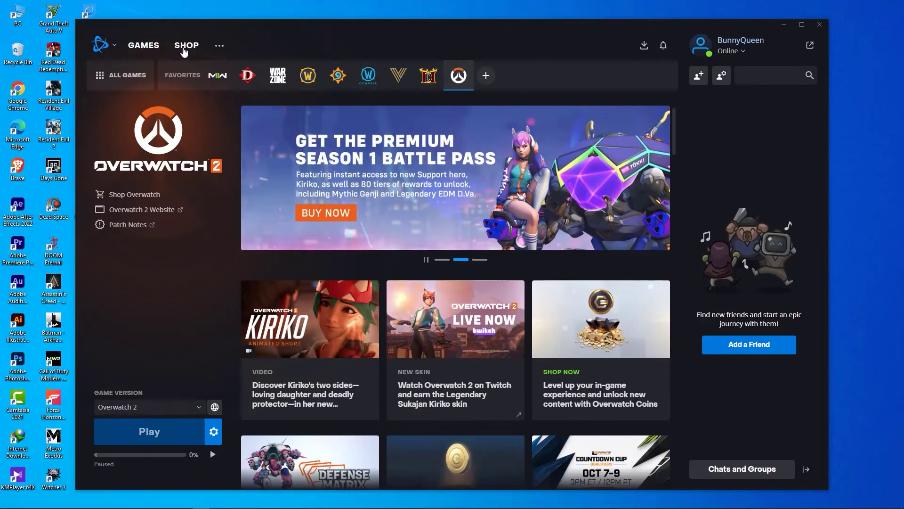
# Search the Battle.net shop for 'overwatch' and open the Overwatch 2 result.
pyautogui.click(186, 45)
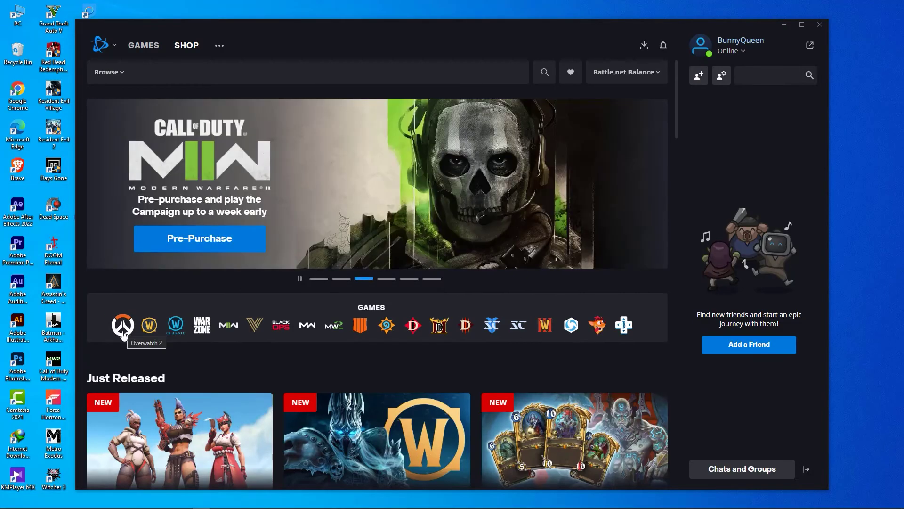
pyautogui.click(545, 72)
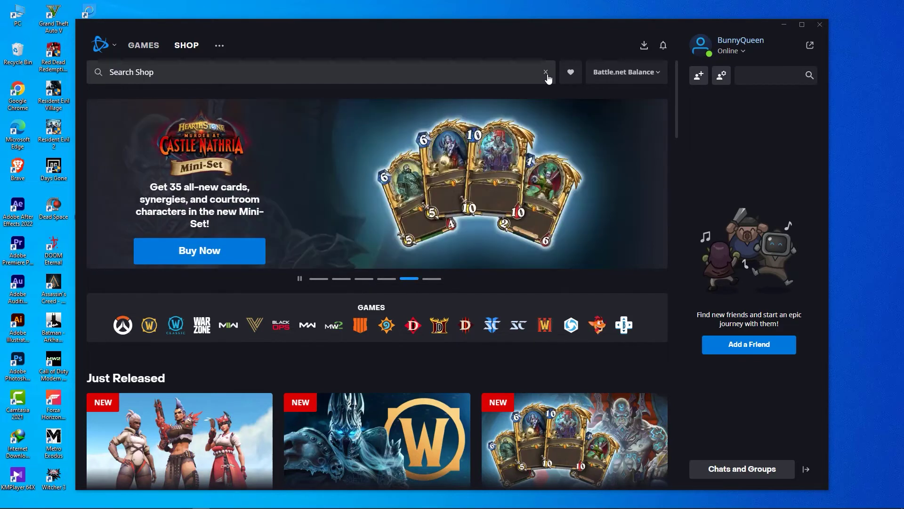
pyautogui.write('overwa')
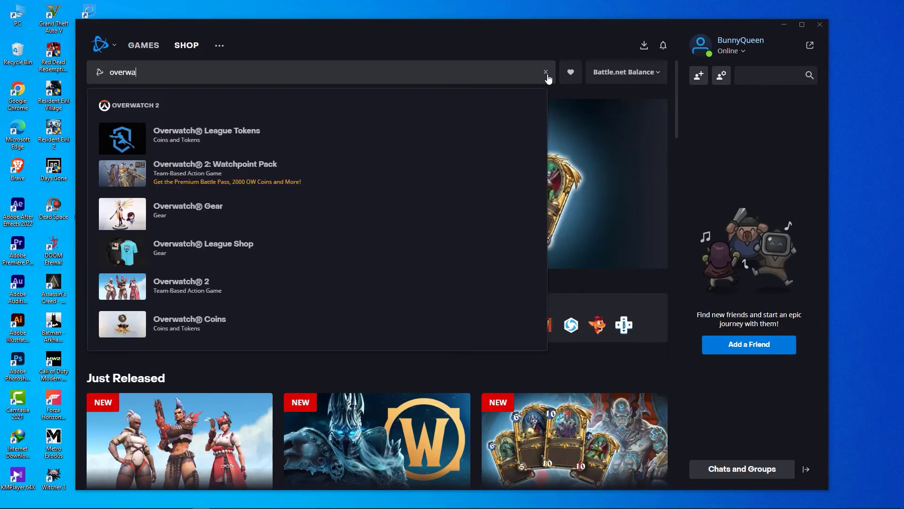
pyautogui.write('tch')
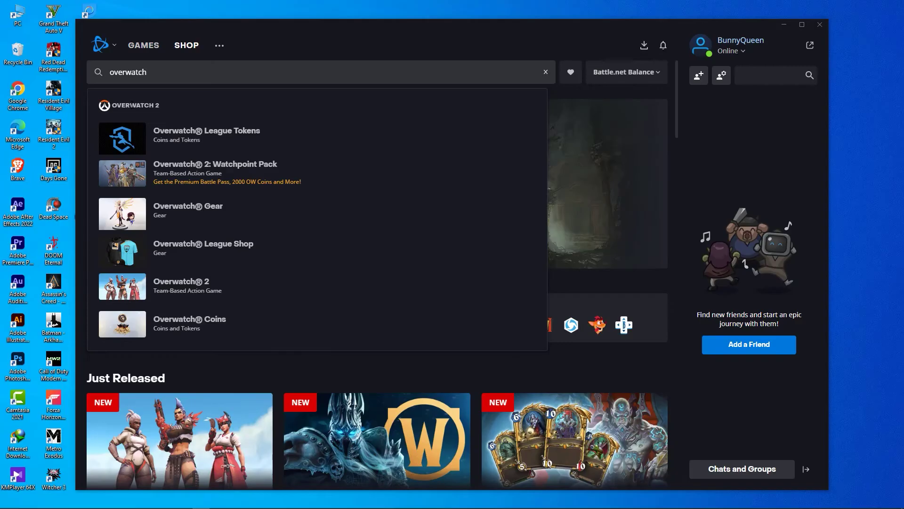
pyautogui.click(509, 343)
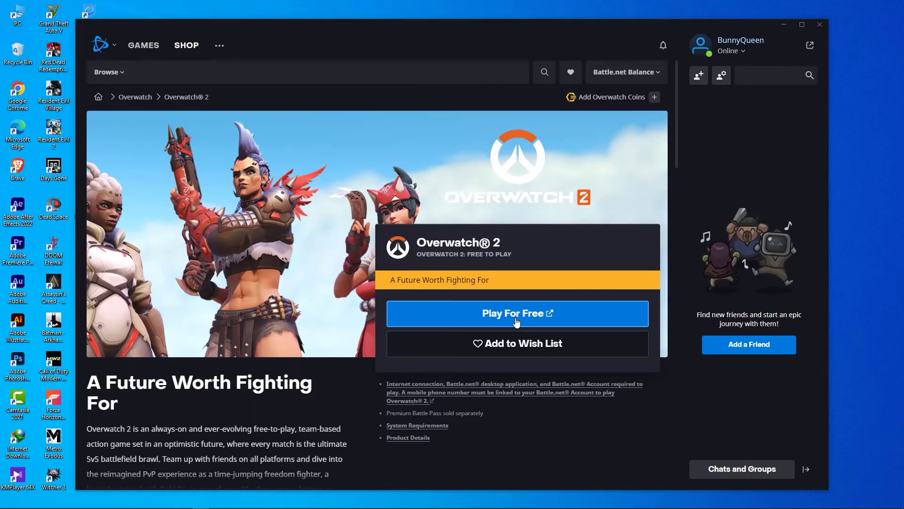
# Claim Overwatch 2 with Play For Free, then open its installation settings.
pyautogui.click(517, 313)
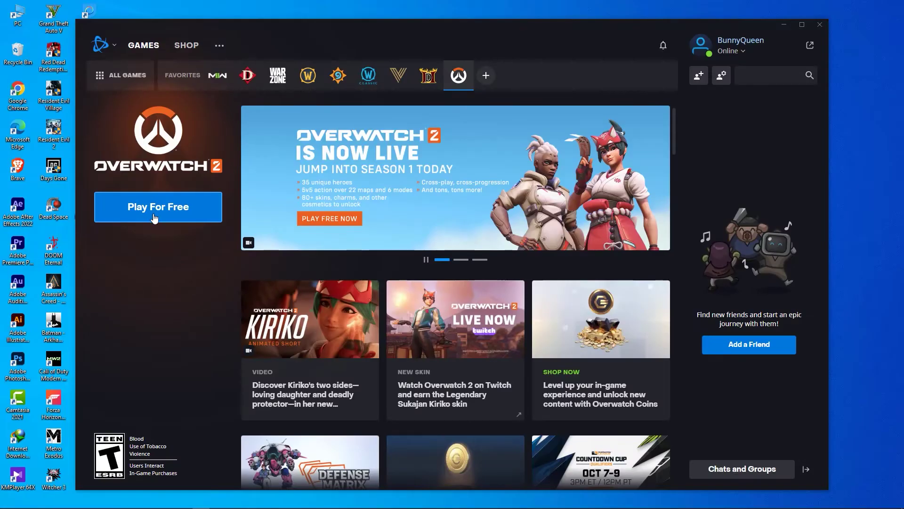
pyautogui.click(155, 212)
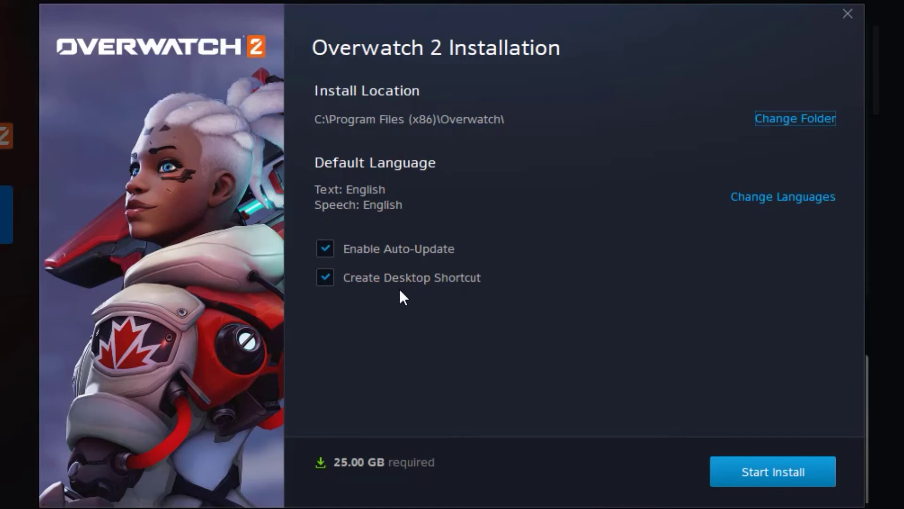
# Start the Overwatch 2 install with default folder, English and desktop shortcut.
pyautogui.click(769, 481)
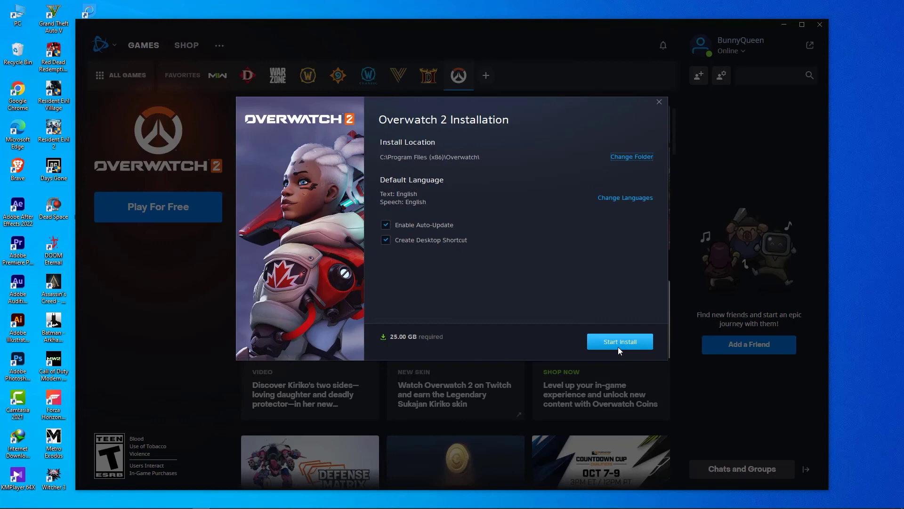